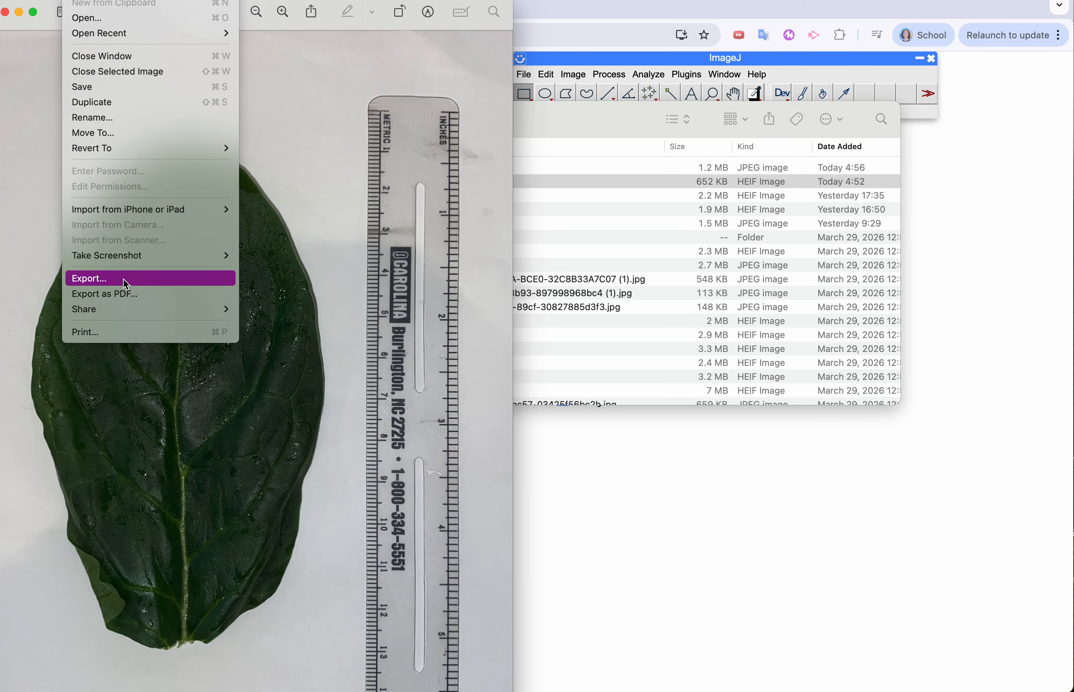
Cancel exporting the HEIC leaf photo, close its preview, and load the JPEG version of IMG_3822 from Downloads into ImageJ.JS
left_click(123, 278)
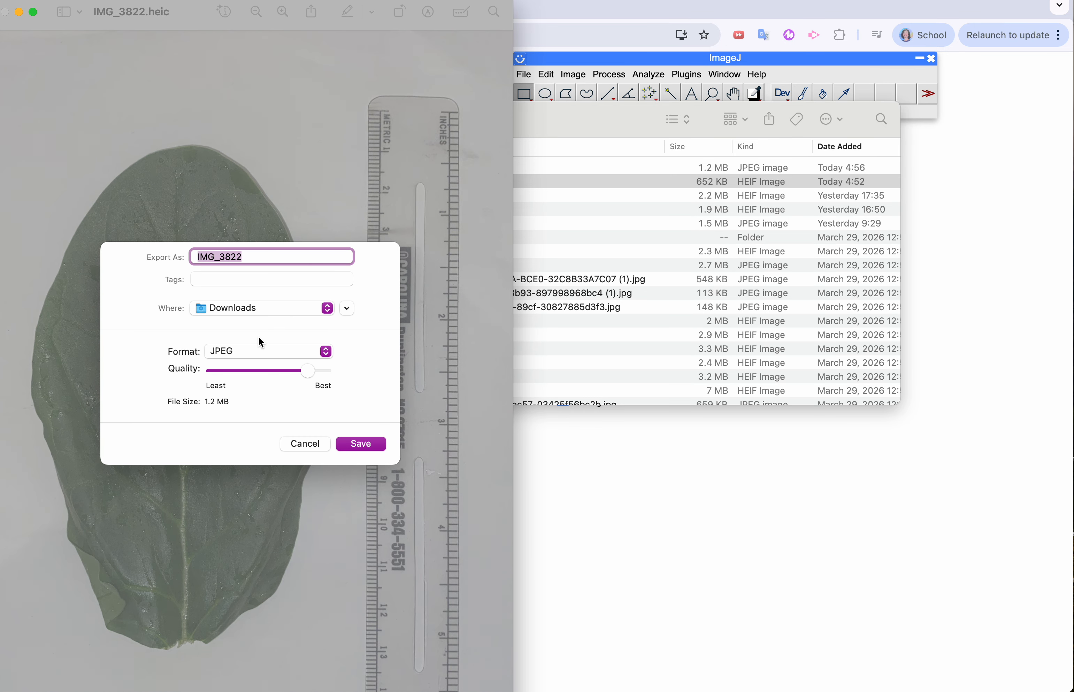
left_click(310, 444)
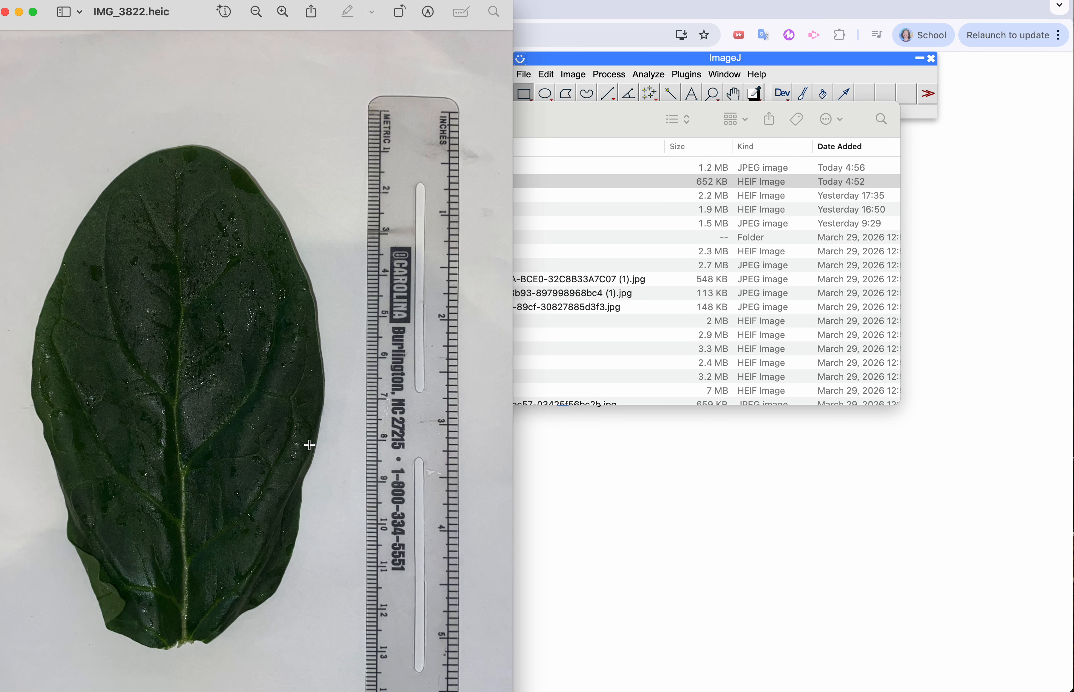
left_click(5, 12)
left_click(451, 166)
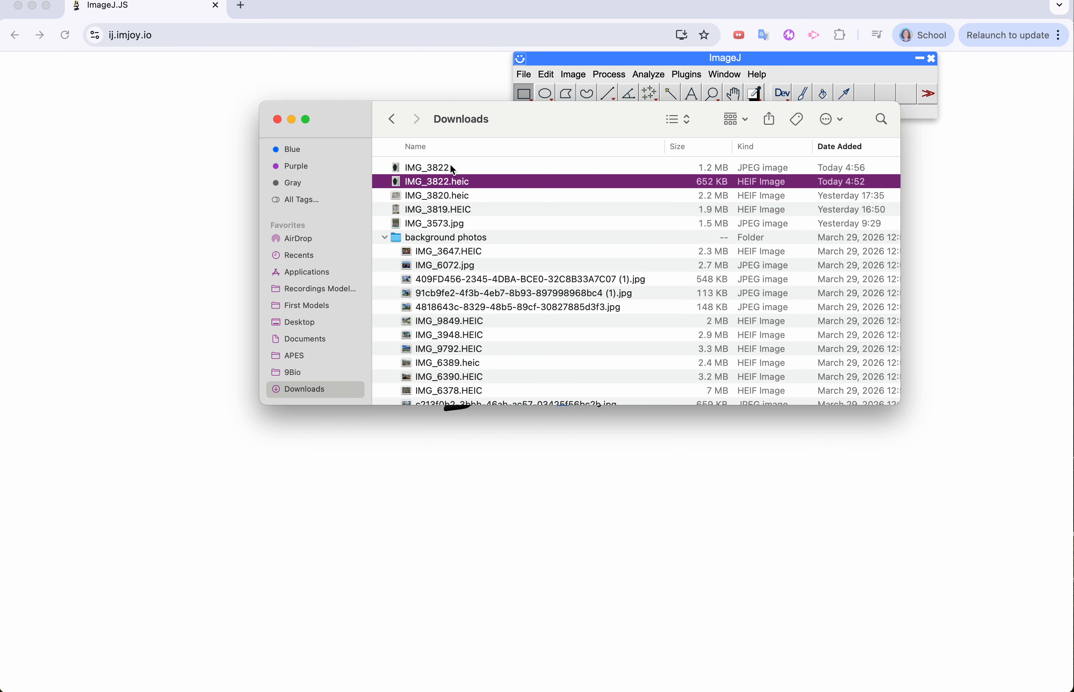
left_click_drag(451, 165, 220, 301)
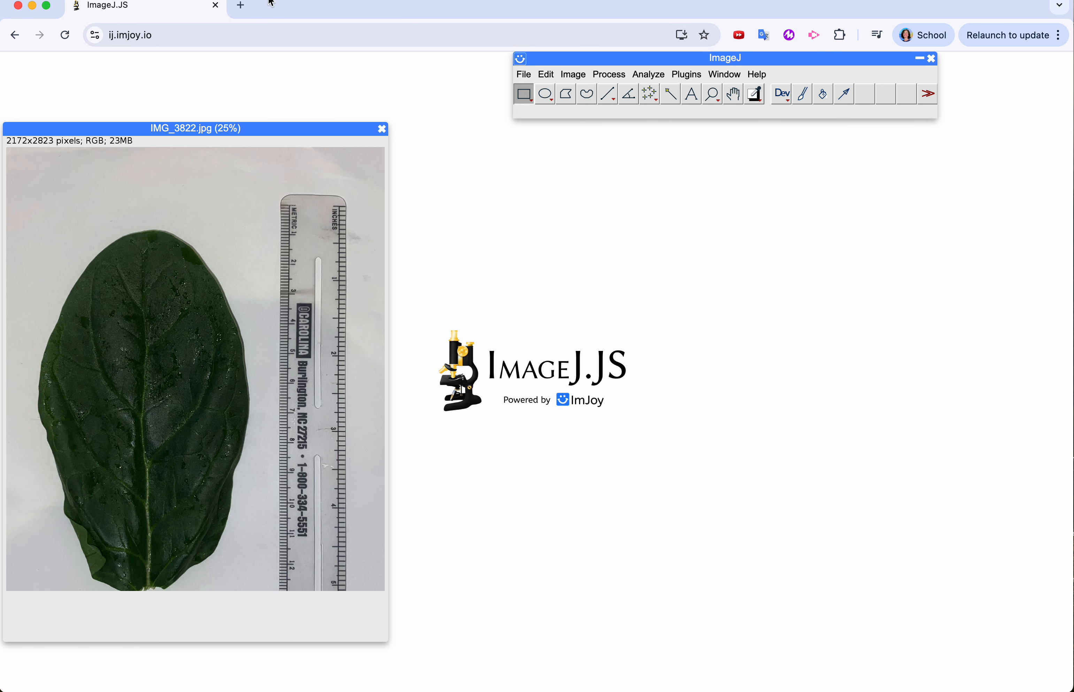
Search the web for imageJ, launch the browser version from its website, and return to the session holding the leaf image
left_click(240, 6)
type("imageJ")
key("Return")
left_click(188, 208)
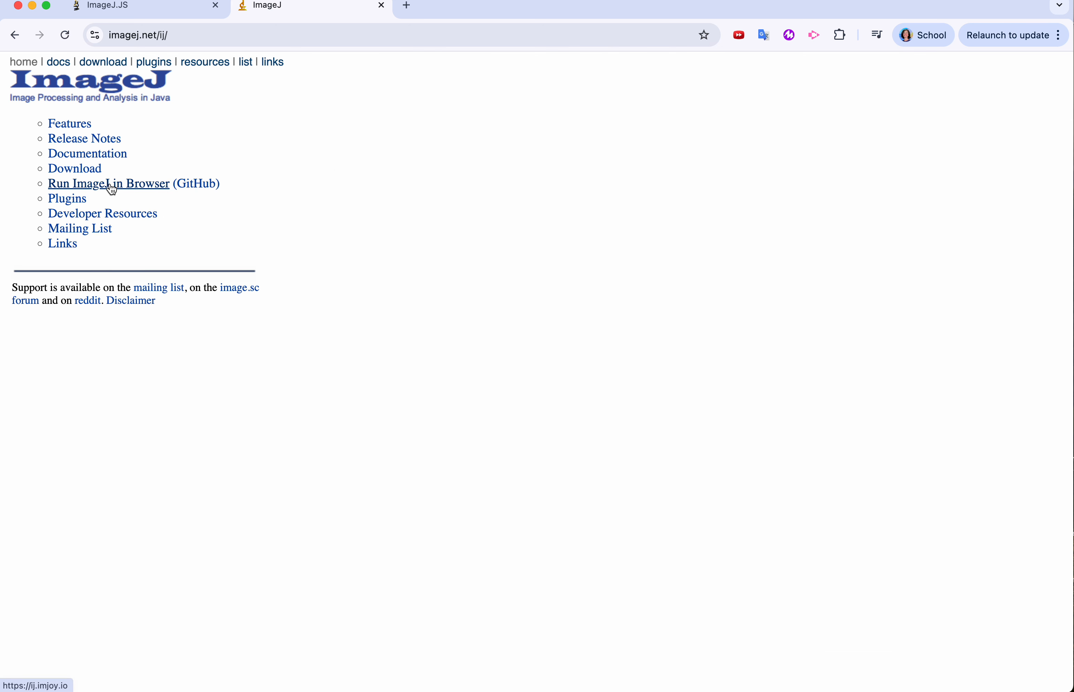
left_click(112, 185)
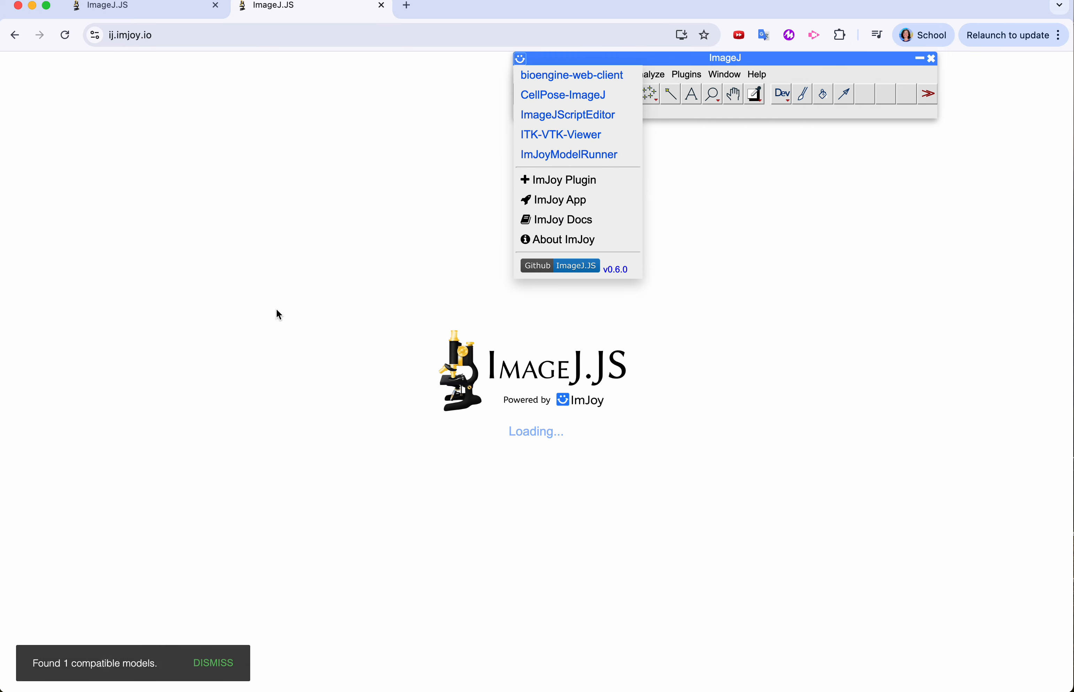
left_click(136, 14)
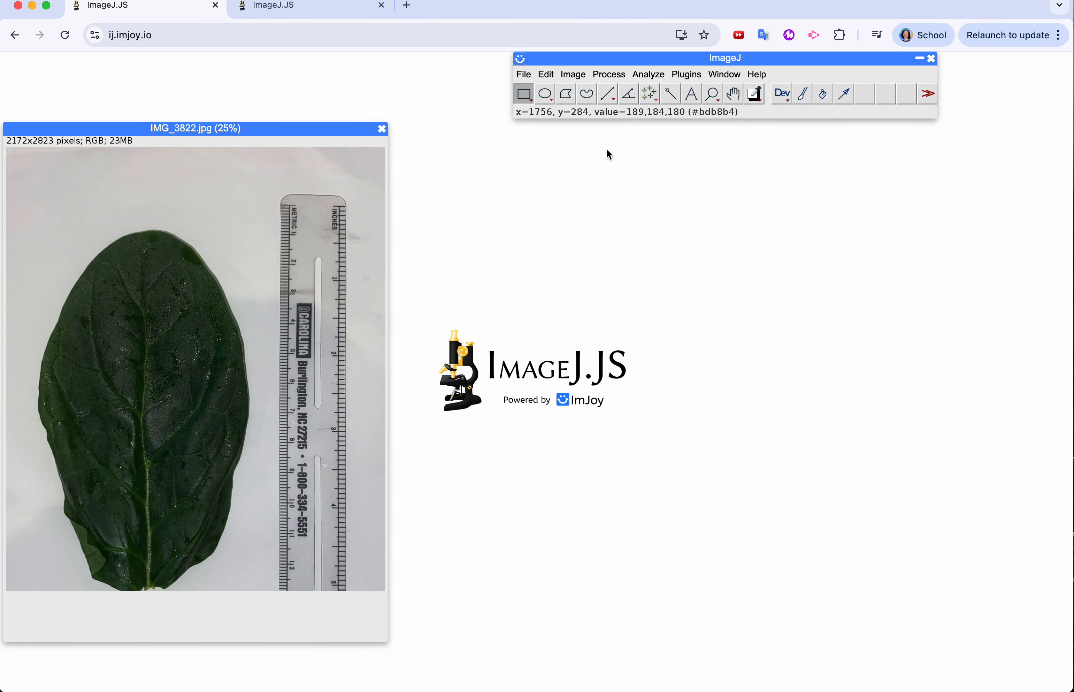
Draw a straight line about 2084 pixels long along the ruler's metric edge, from the zero mark to the 12 cm mark
left_click(607, 93)
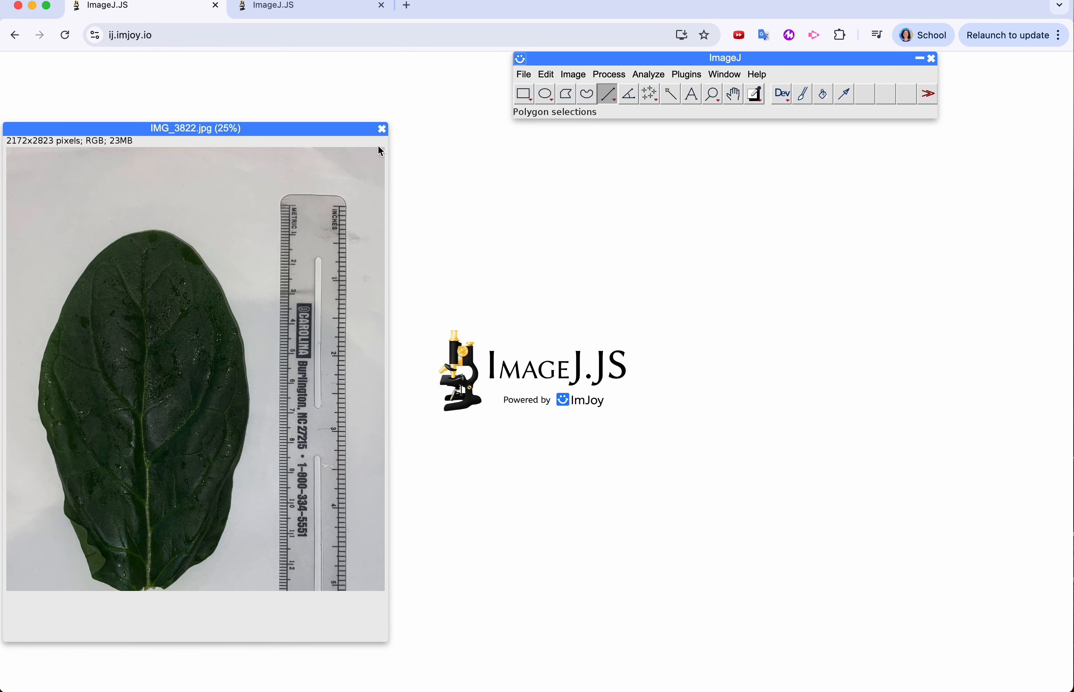
left_click_drag(290, 205, 288, 565)
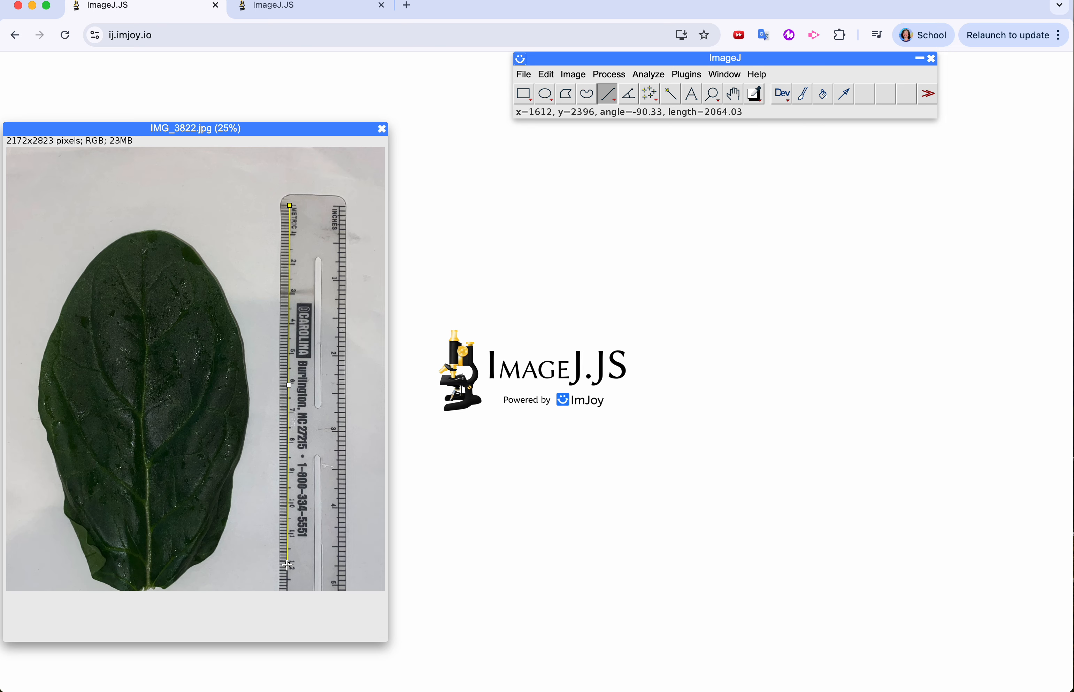
left_click_drag(288, 565, 288, 565)
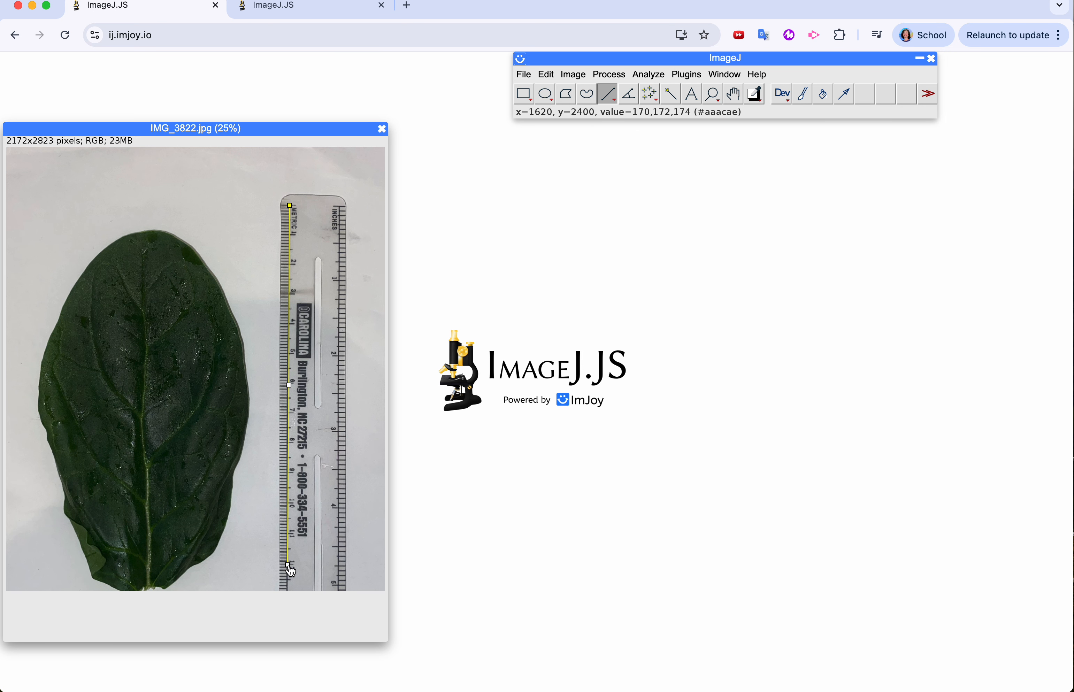
left_click_drag(289, 567, 289, 568)
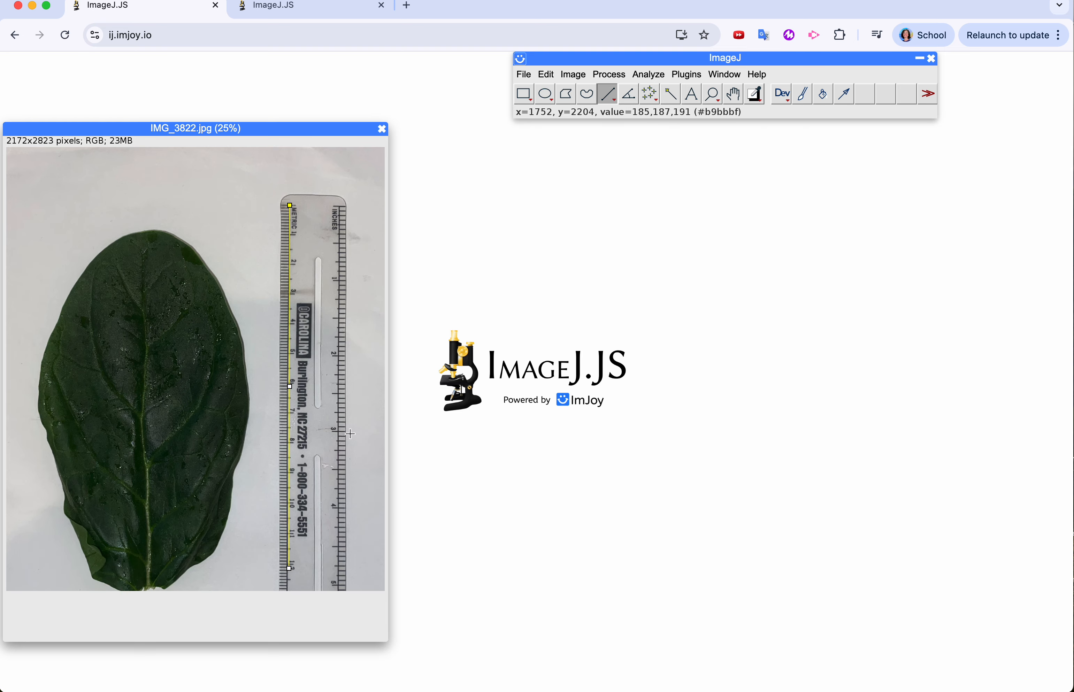
Set the image scale from the drawn line, using a known distance of 12 and cm as the unit of length
left_click(649, 75)
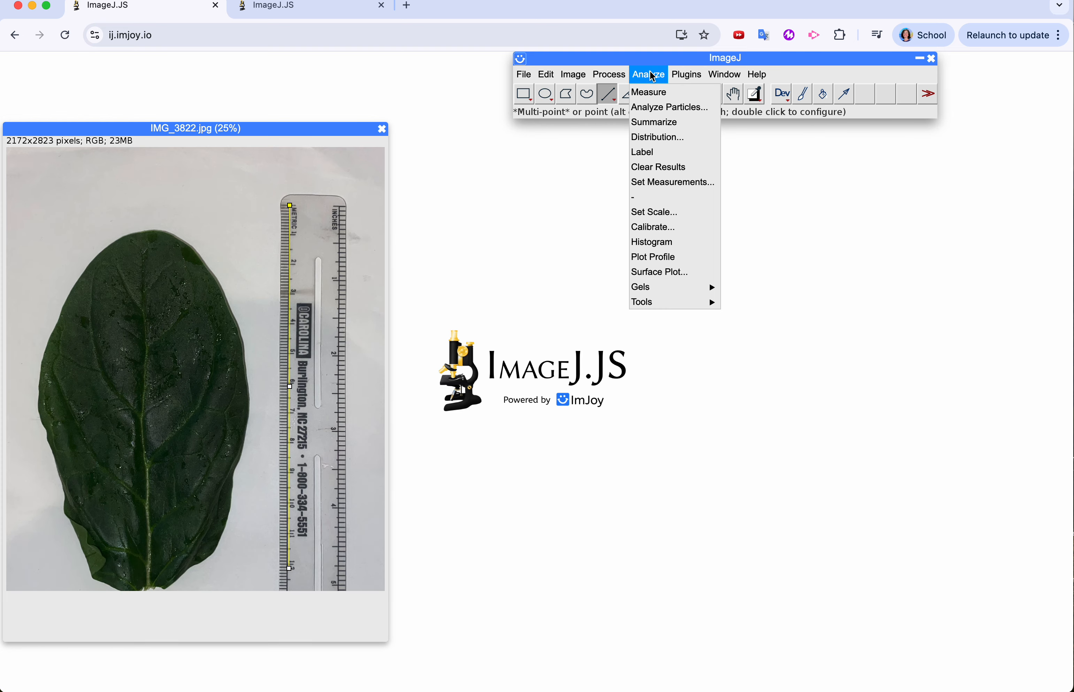
left_click(654, 212)
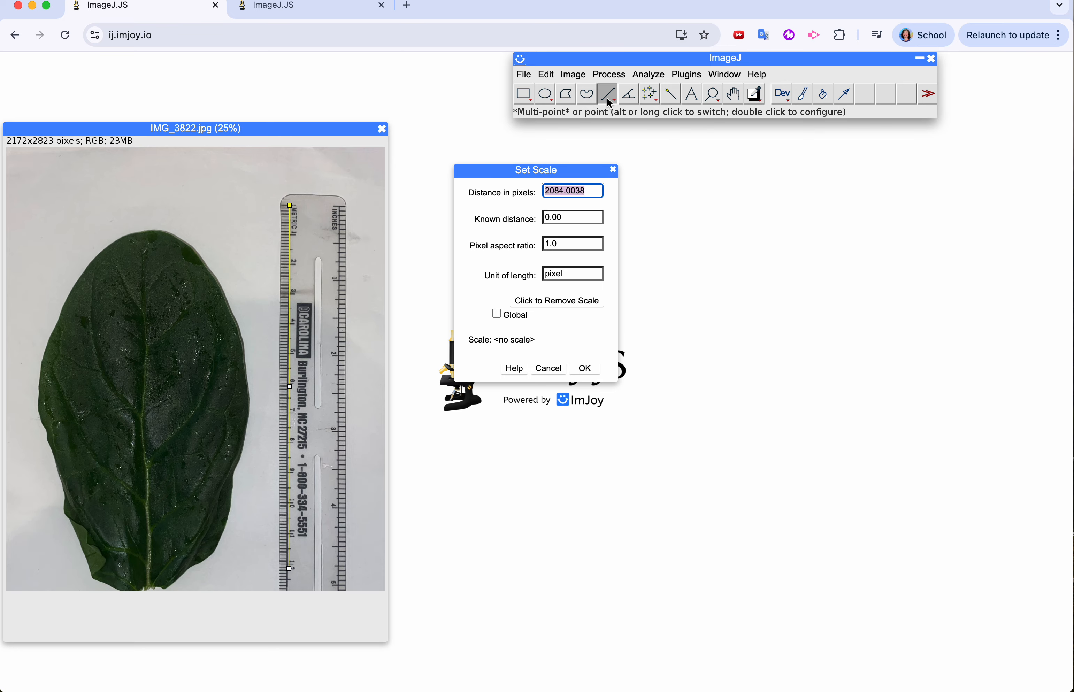
left_click(551, 219)
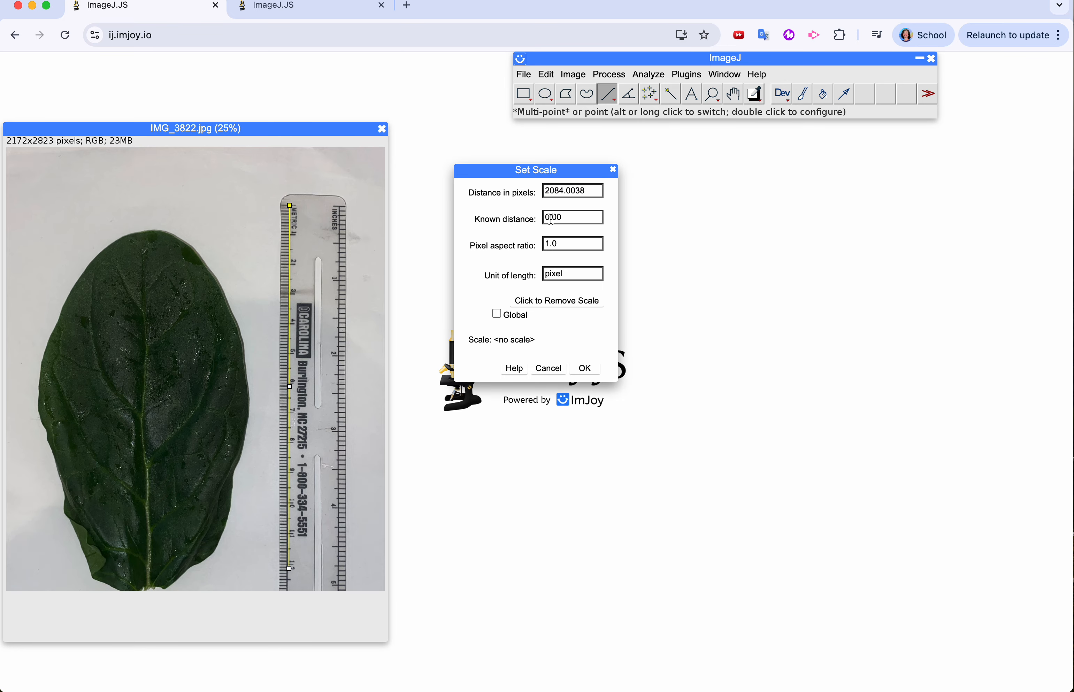
double_click(556, 219)
type("12")
key("Tab")
key("Tab")
type("cm")
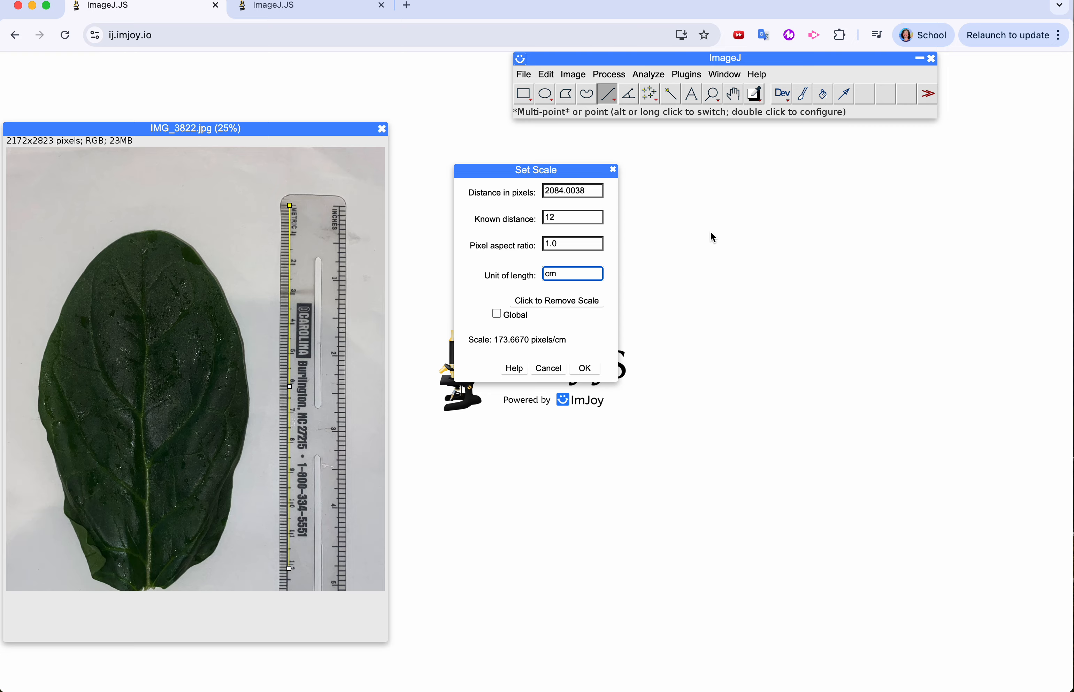
left_click(584, 368)
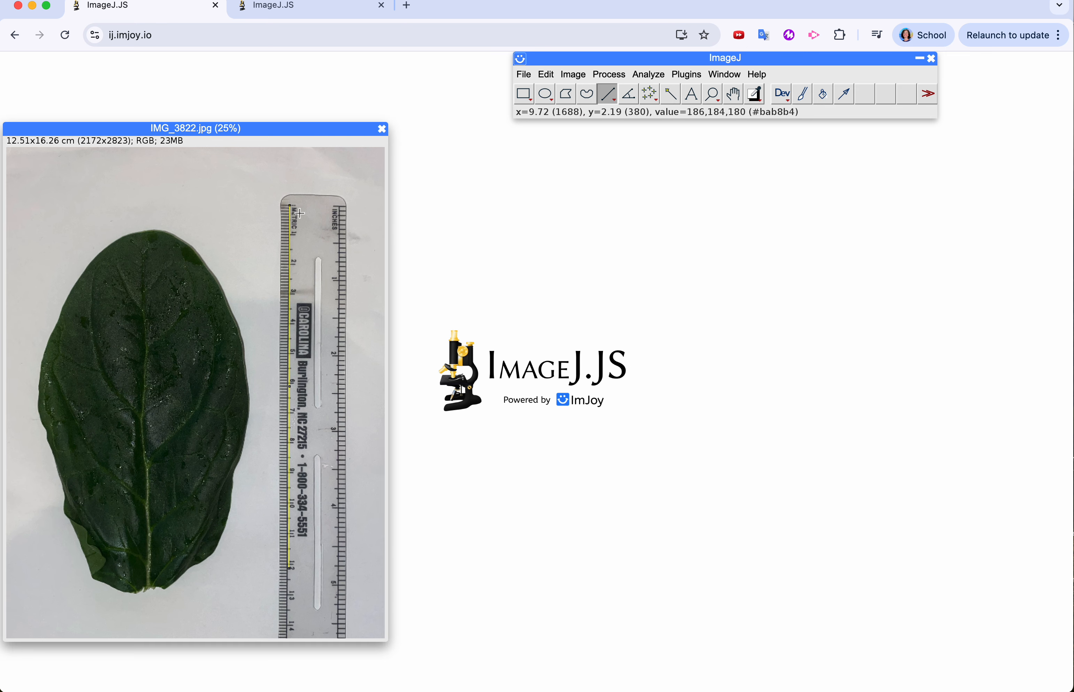
Check the scale with straight lines on and beside the ruler, running from its zero mark to about the 4 cm mark
left_click_drag(301, 207, 299, 324)
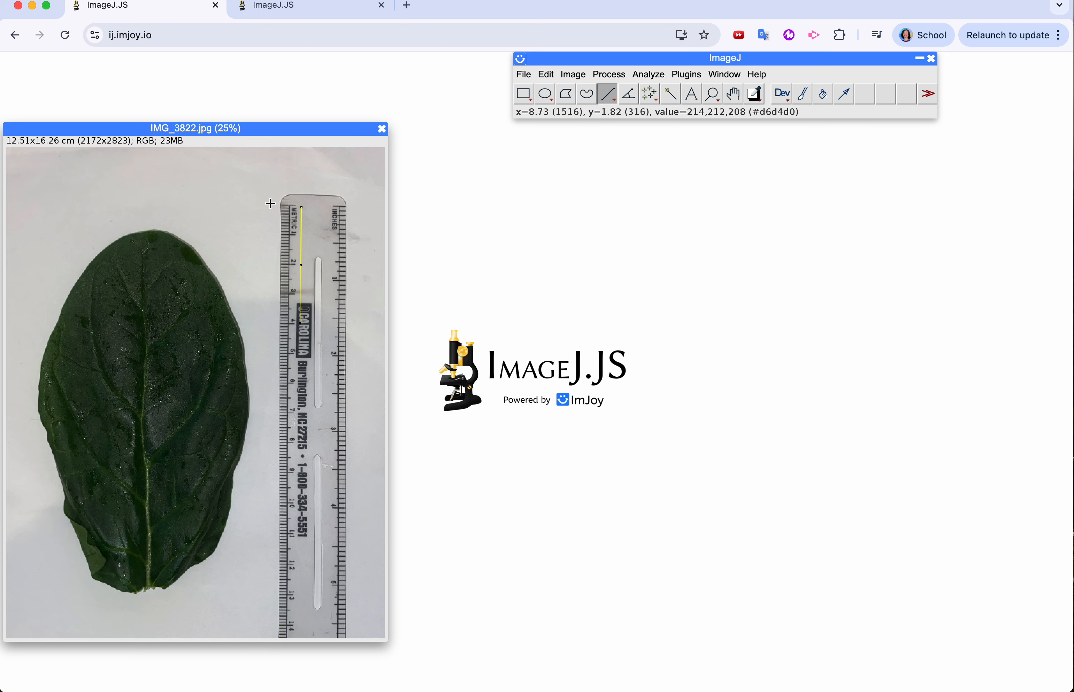
left_click_drag(270, 204, 269, 325)
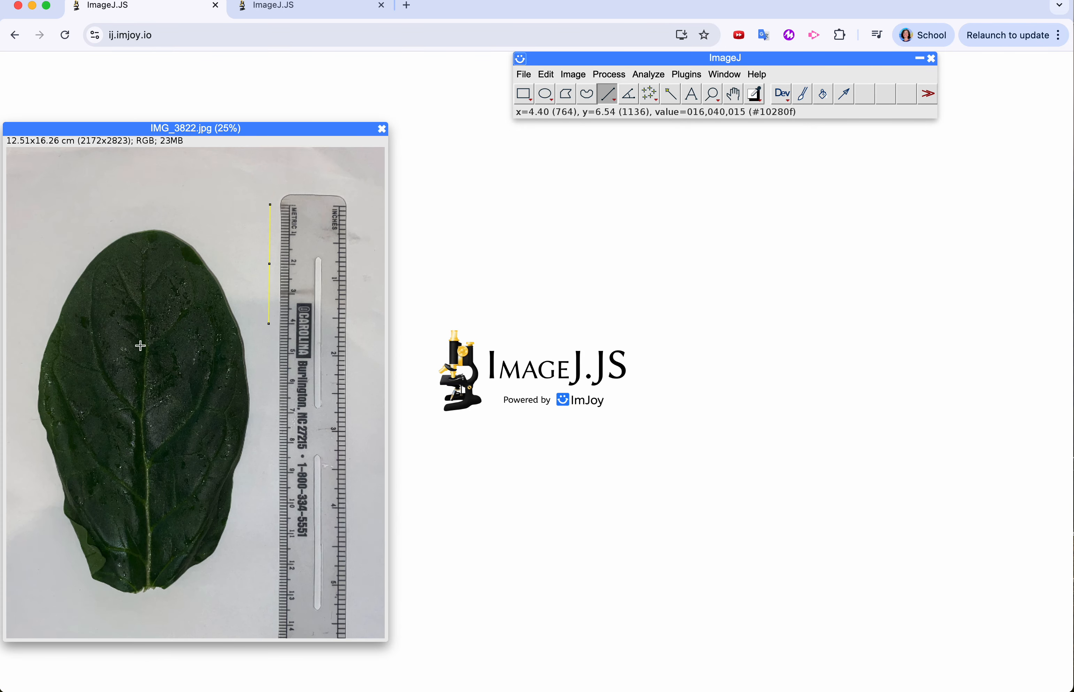
Apply a Color Threshold that highlights the whole leaf, with minimum saturation 14 and minimum brightness 0
left_click(585, 75)
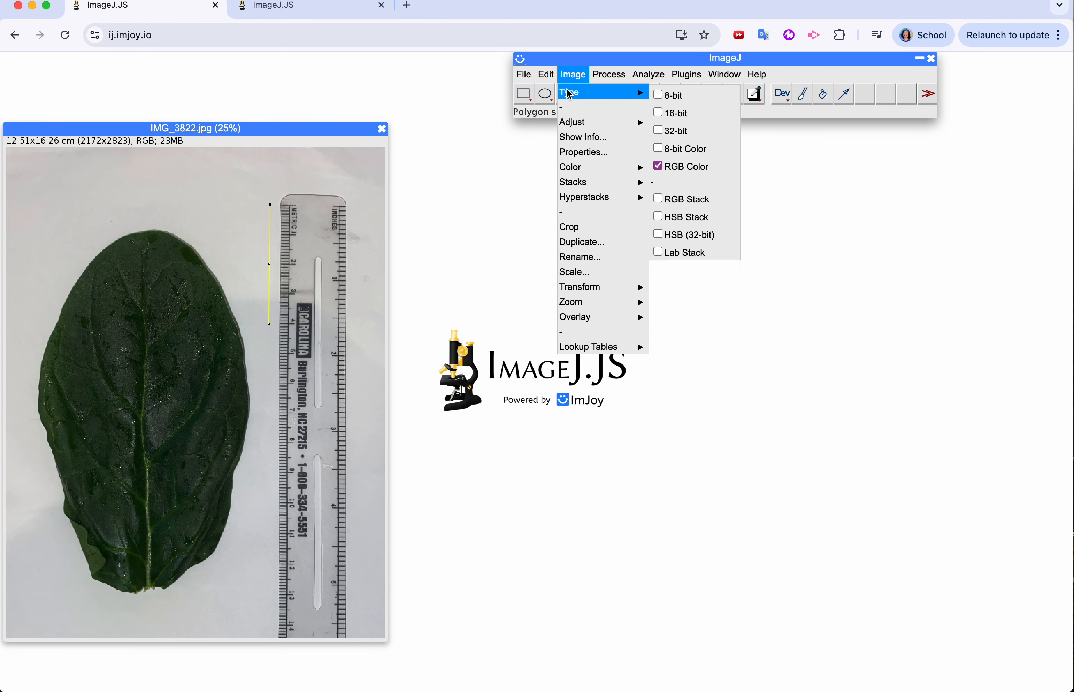
mouse_move(611, 129)
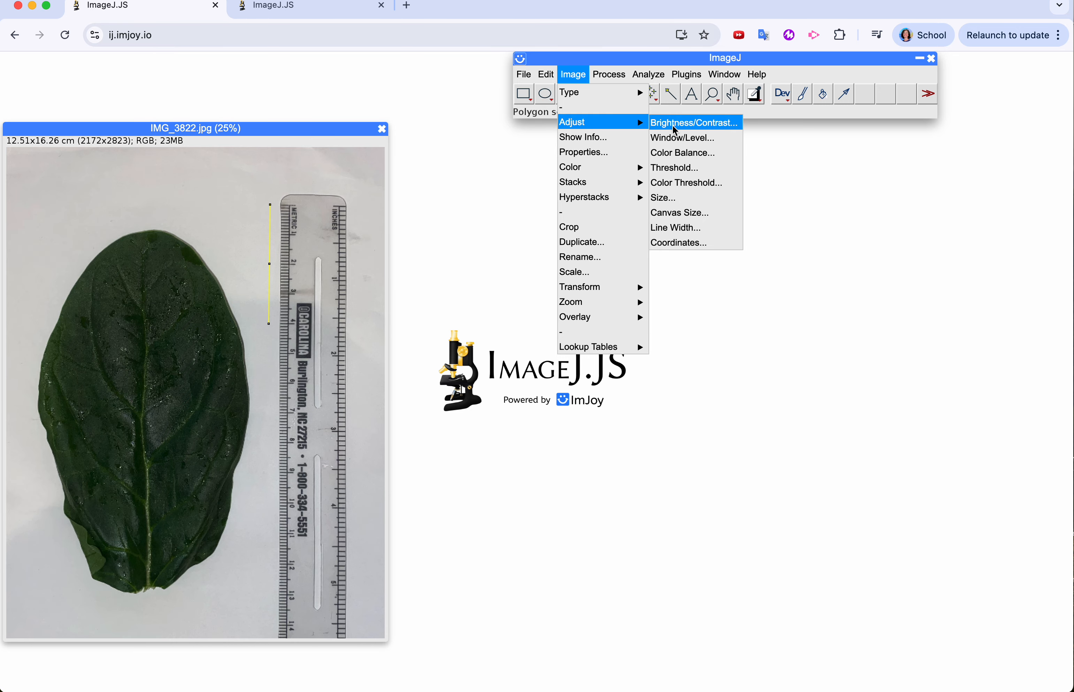
left_click(702, 183)
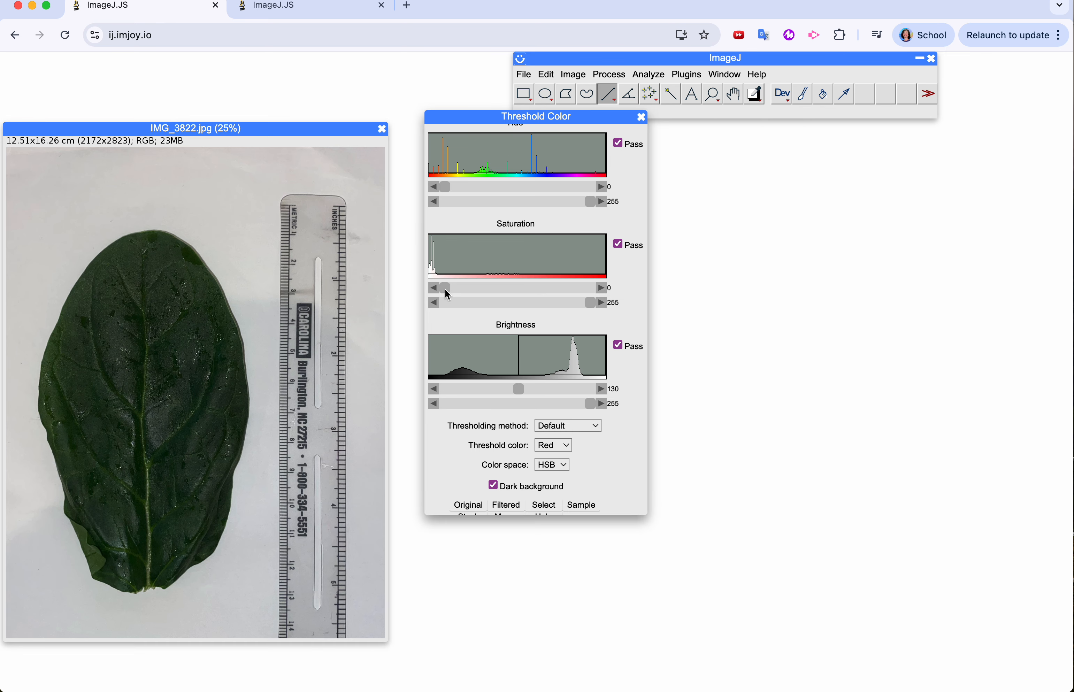
left_click_drag(445, 289, 452, 281)
left_click_drag(441, 287, 456, 294)
left_click_drag(518, 386, 444, 388)
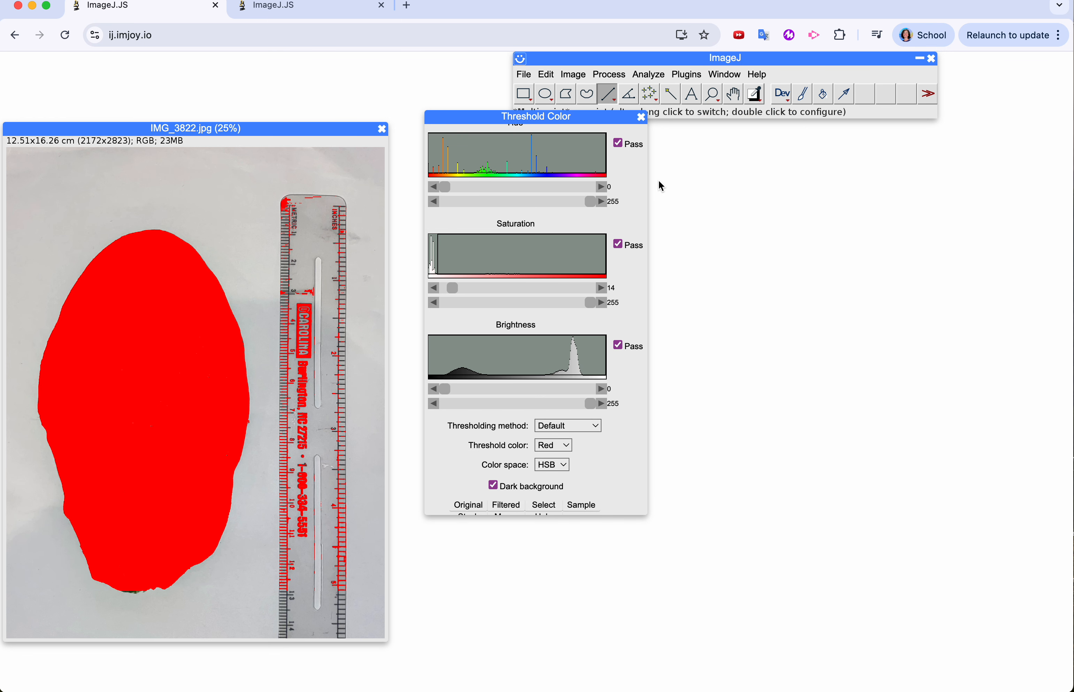
Select the highlighted leaf with the Wand tool, measure its area, and enlarge the results window
left_click(672, 96)
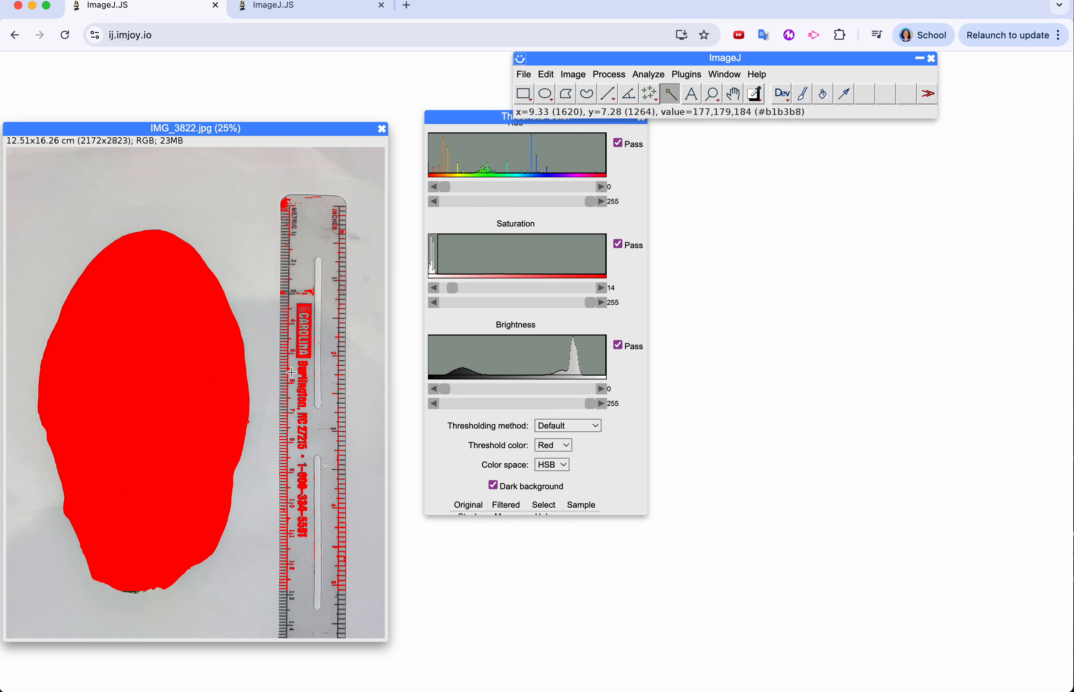
left_click(145, 424)
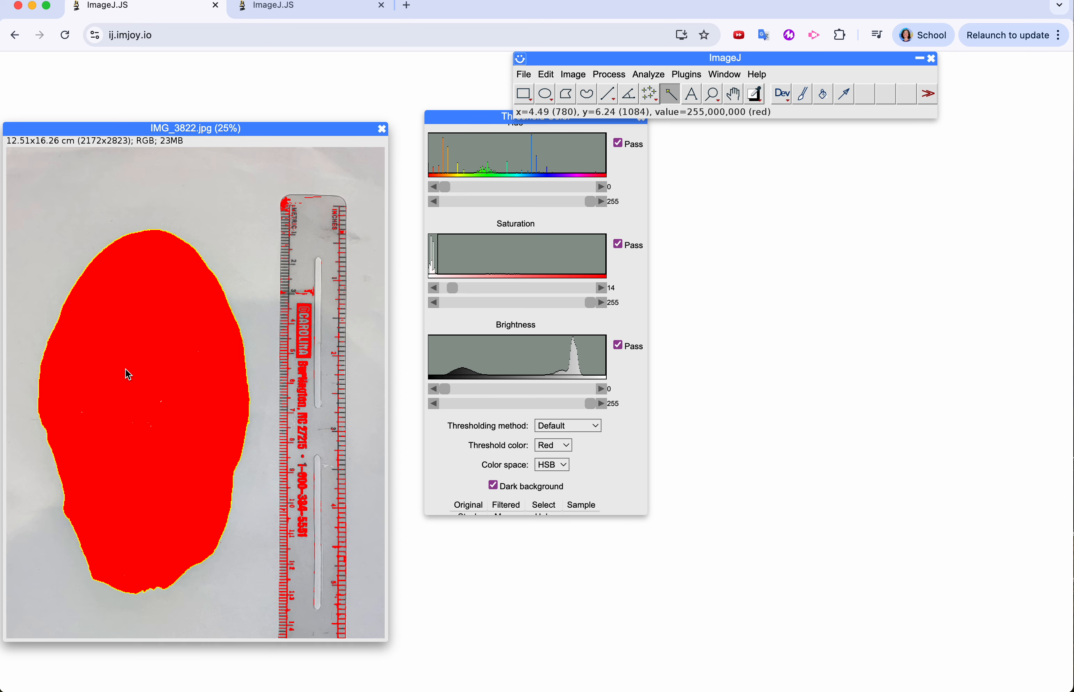
left_click(648, 80)
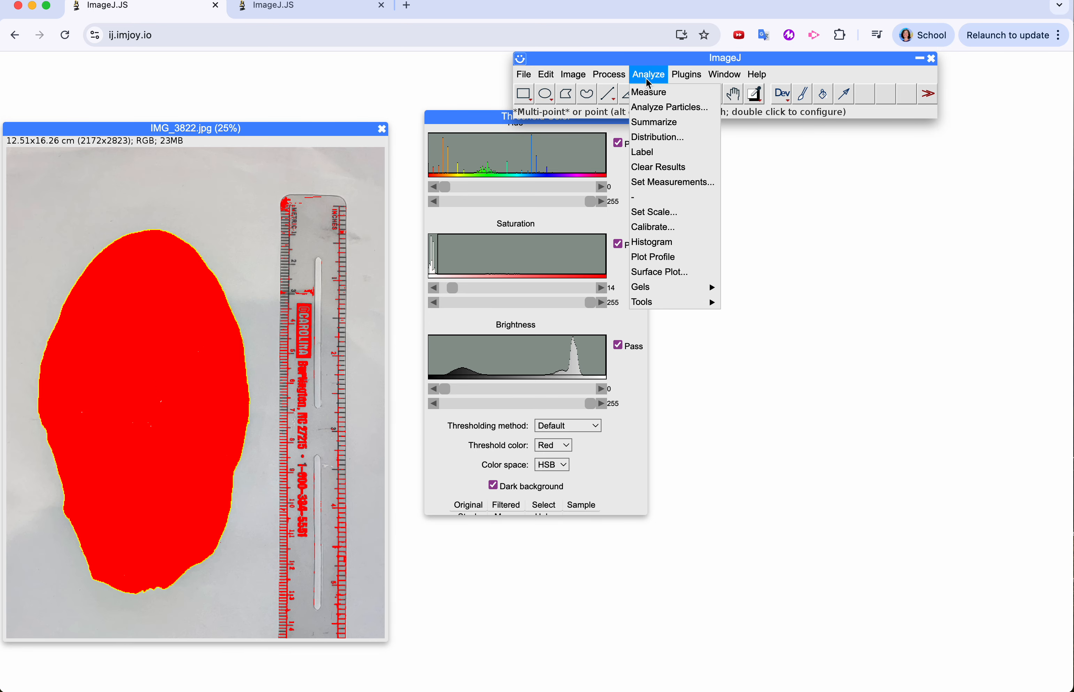
left_click(650, 92)
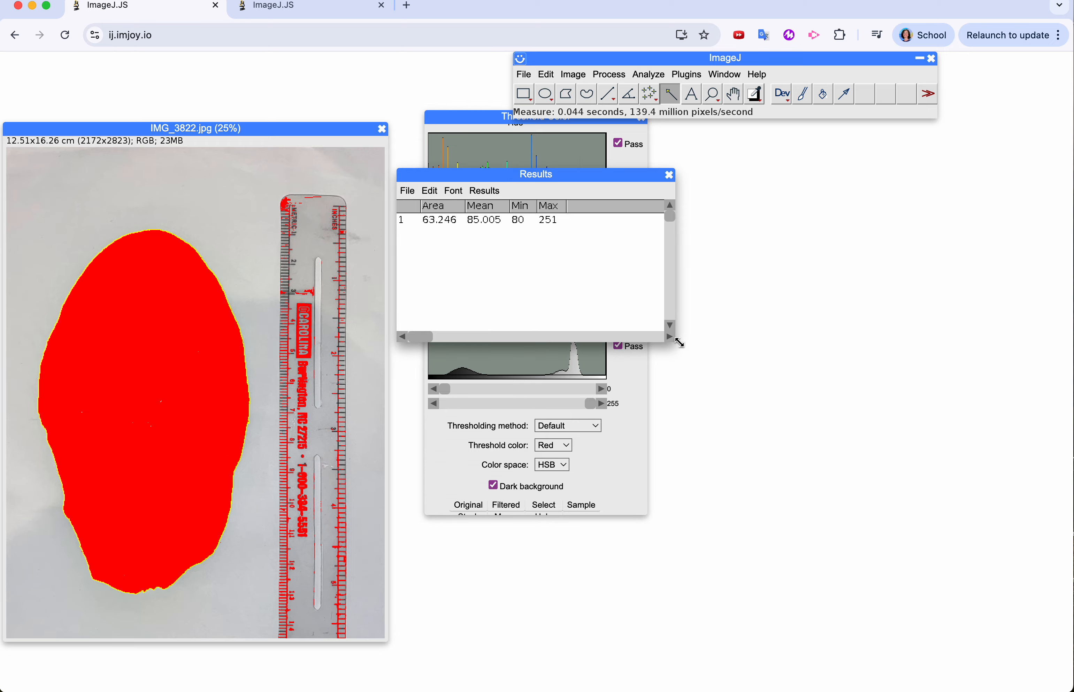
left_click_drag(675, 341, 724, 366)
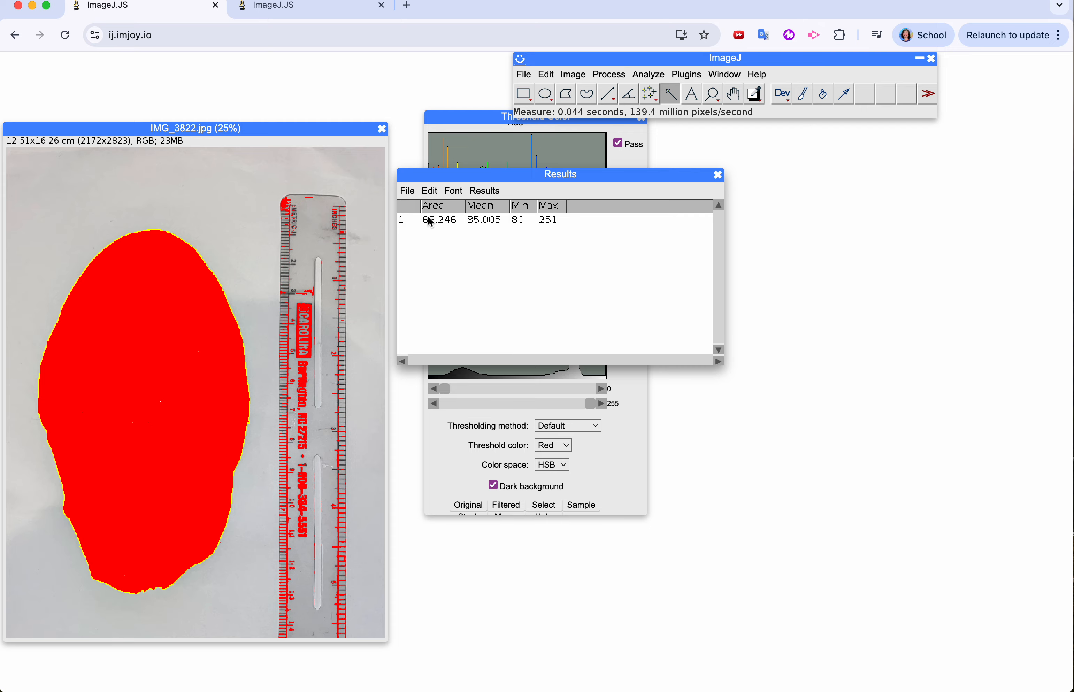